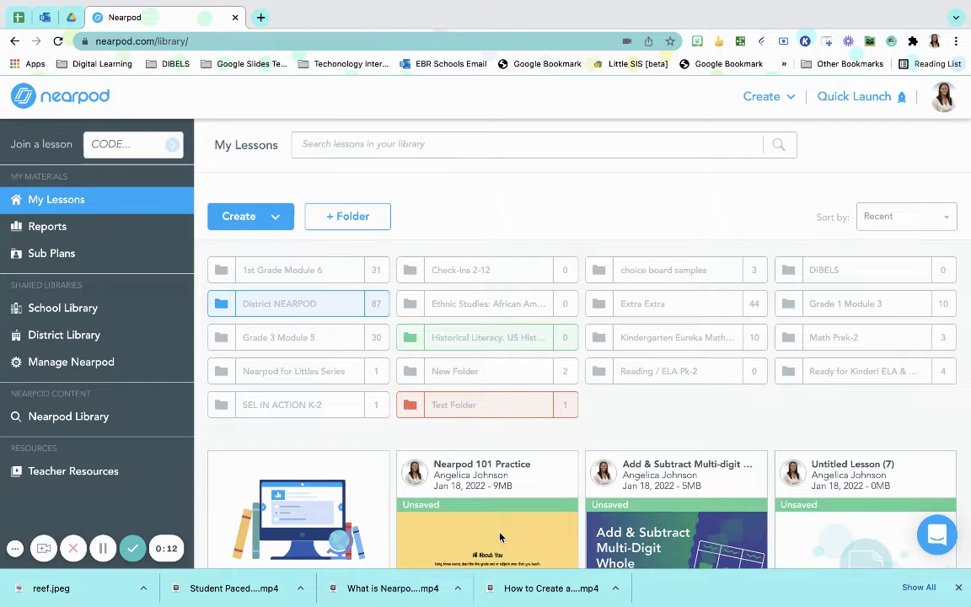
Open the Nearpod 101 Practice lesson for editing and open its Open Ended Question on slide 7
scroll(499, 531, down, 3)
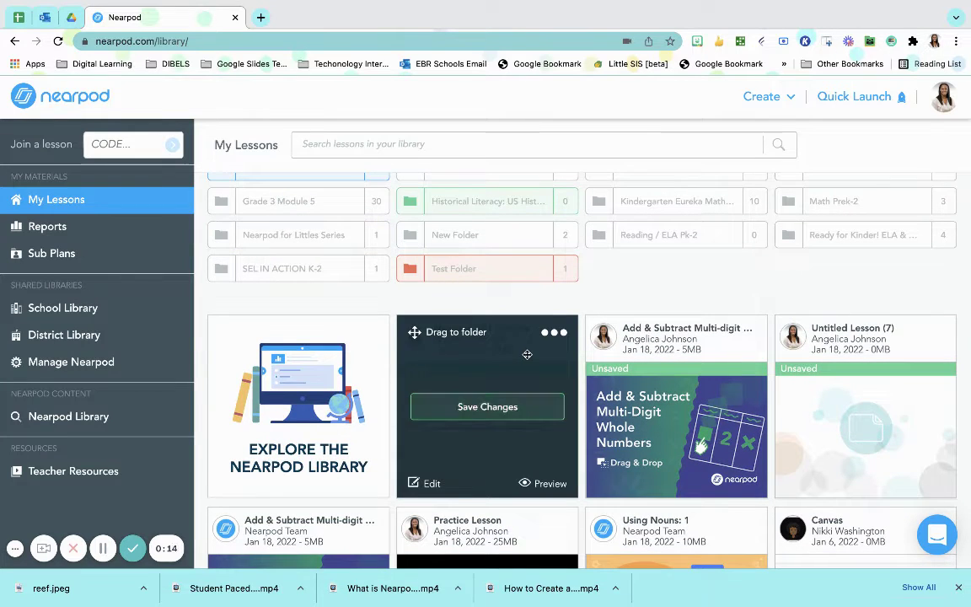
click(431, 484)
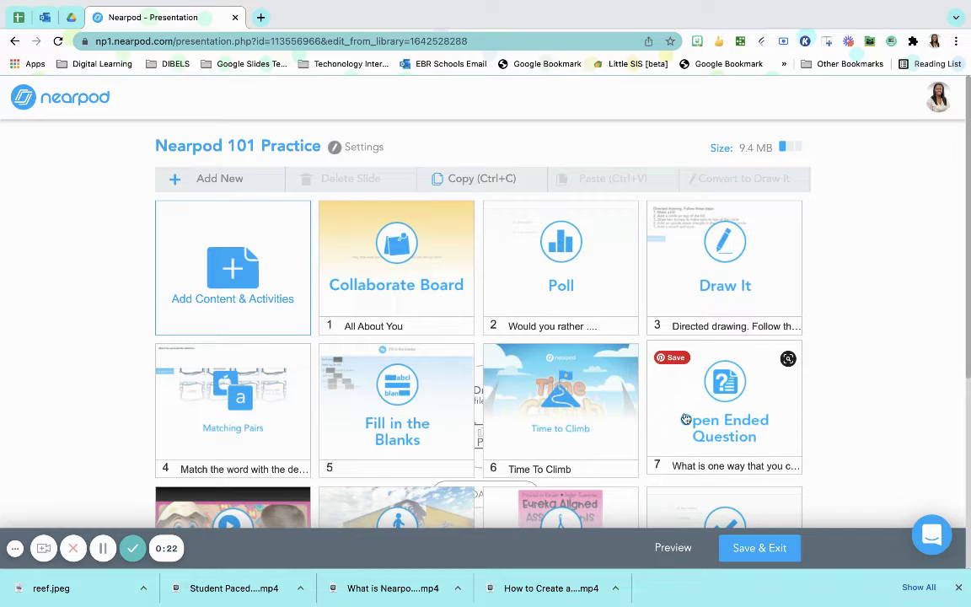
scroll(685, 415, down, 1)
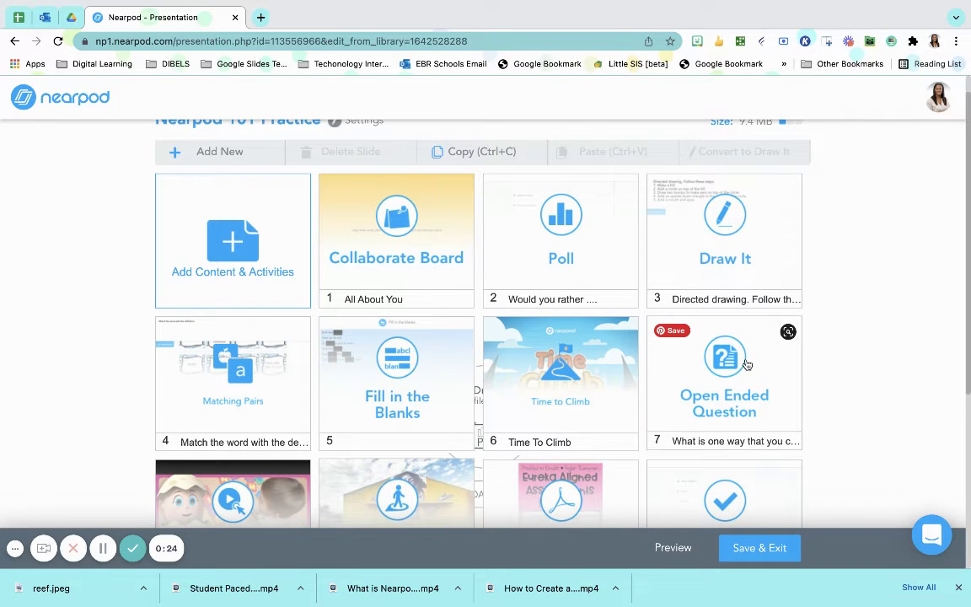
click(710, 395)
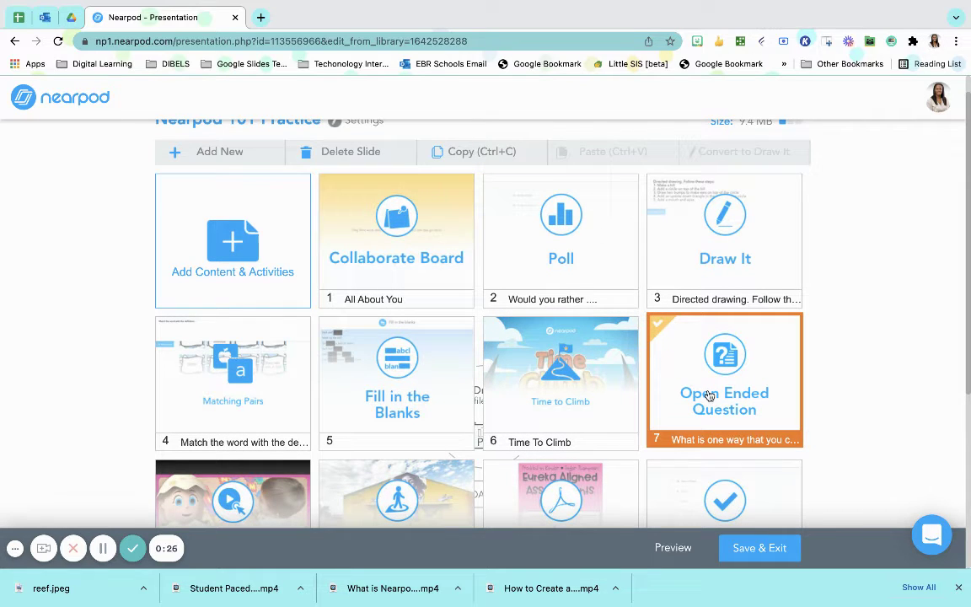
double_click(710, 395)
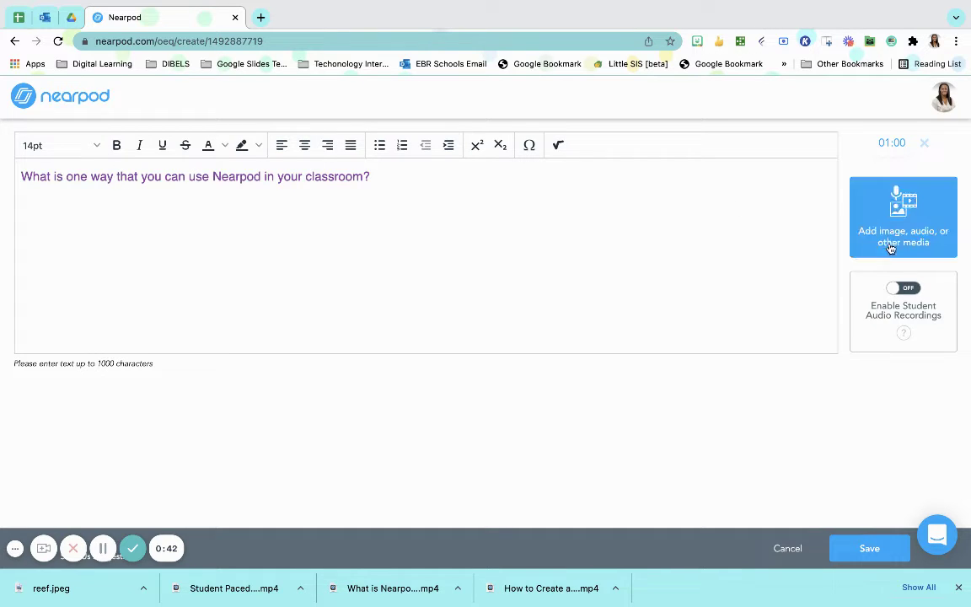
Attach an audio recording of about 38 seconds to the open-ended question using the Audio Recorder
click(903, 227)
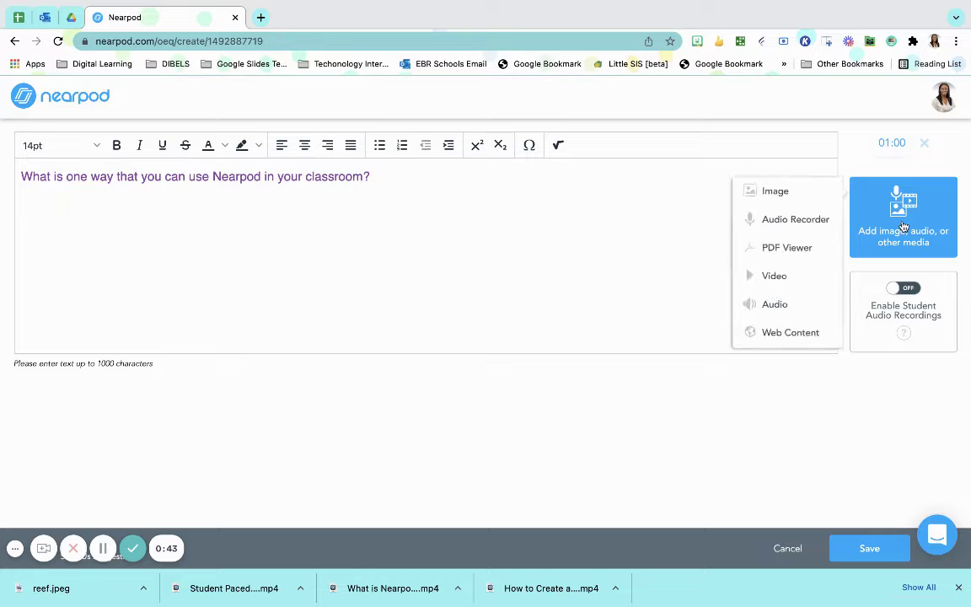
click(785, 226)
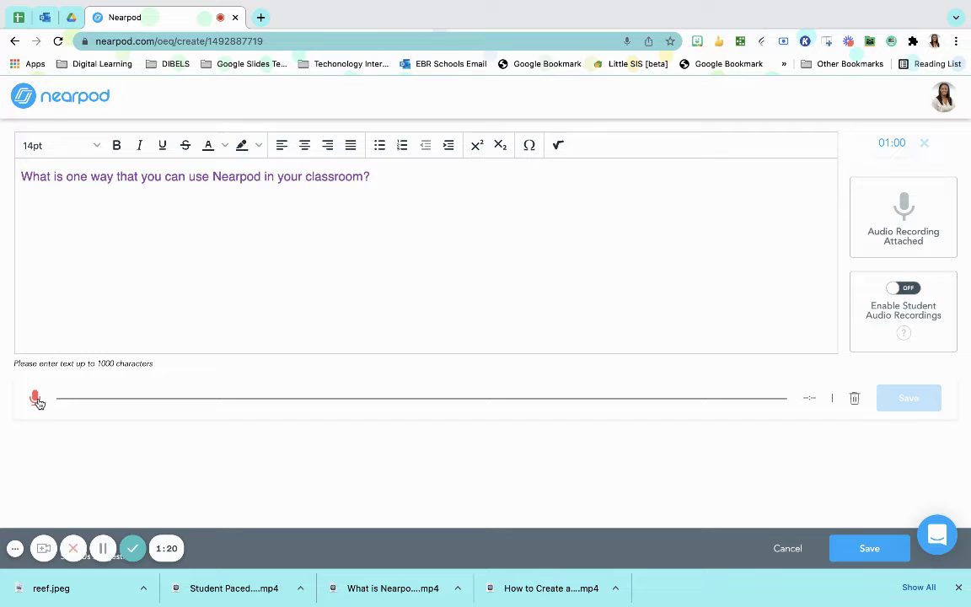
click(36, 399)
click(33, 400)
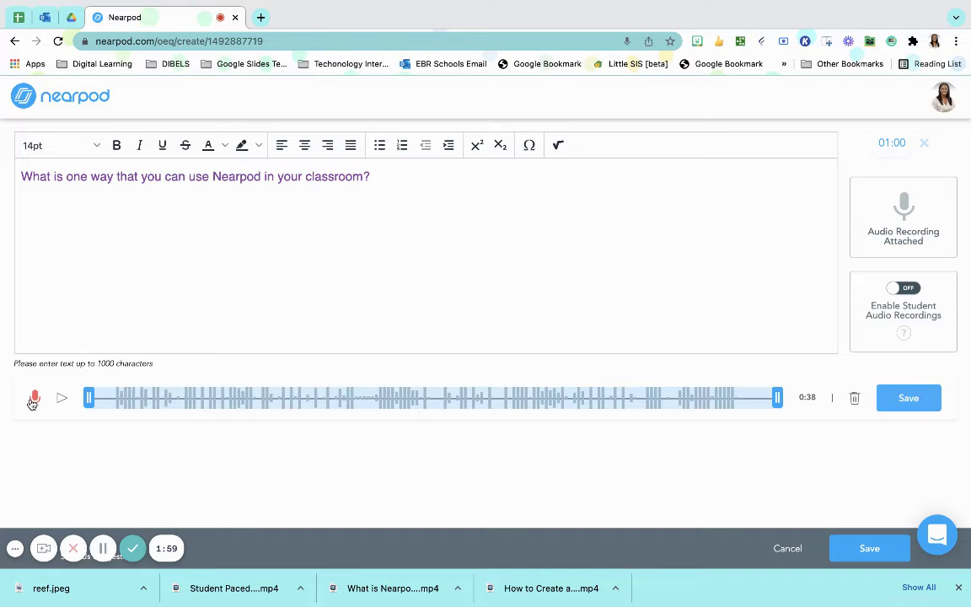
Enable student audio recordings for the question, and save the attached recording and the question
click(909, 293)
click(927, 401)
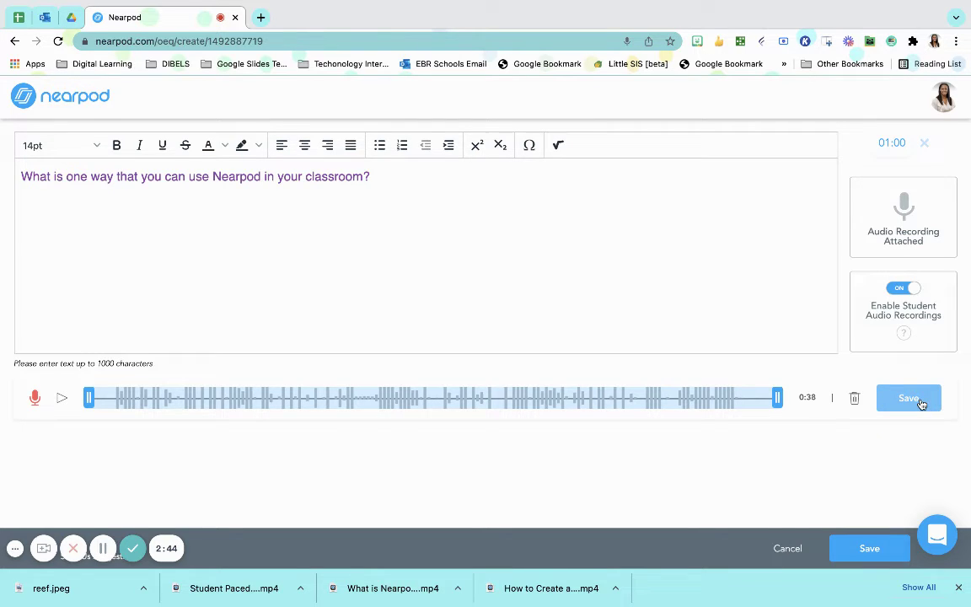
click(908, 398)
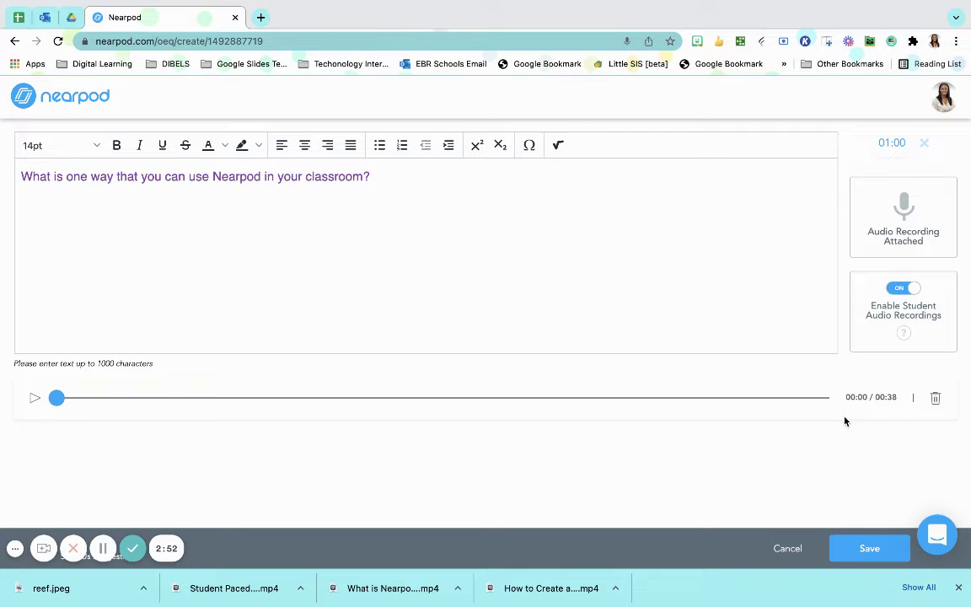
click(865, 548)
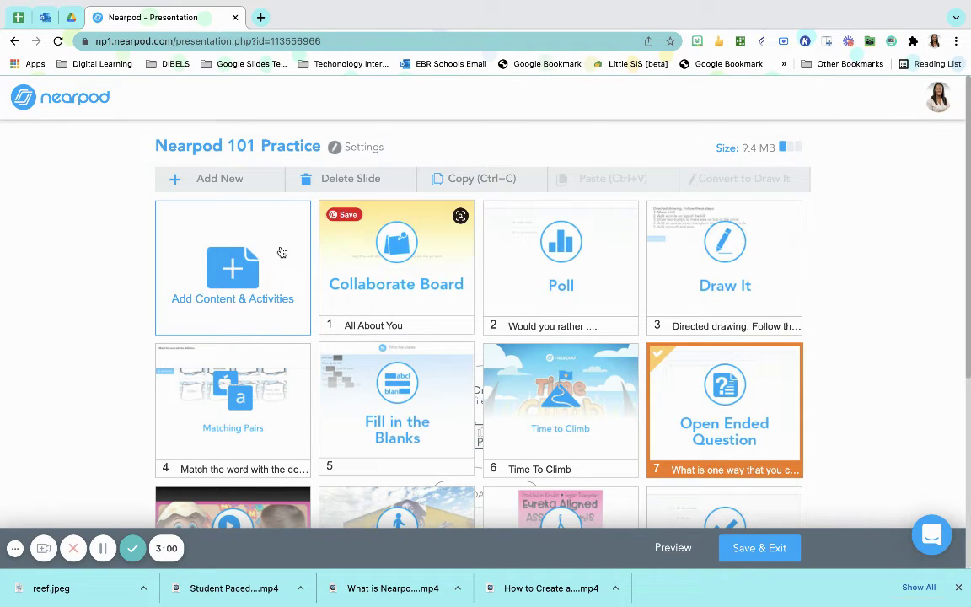
Return to the lesson library and create a new lesson containing a blank slide from the new slide editor
click(70, 101)
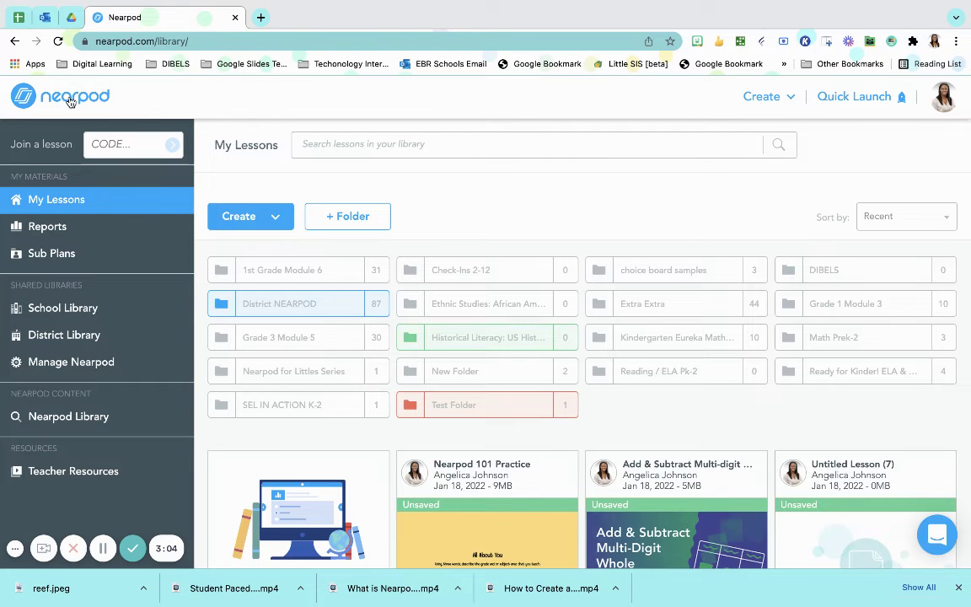
click(283, 221)
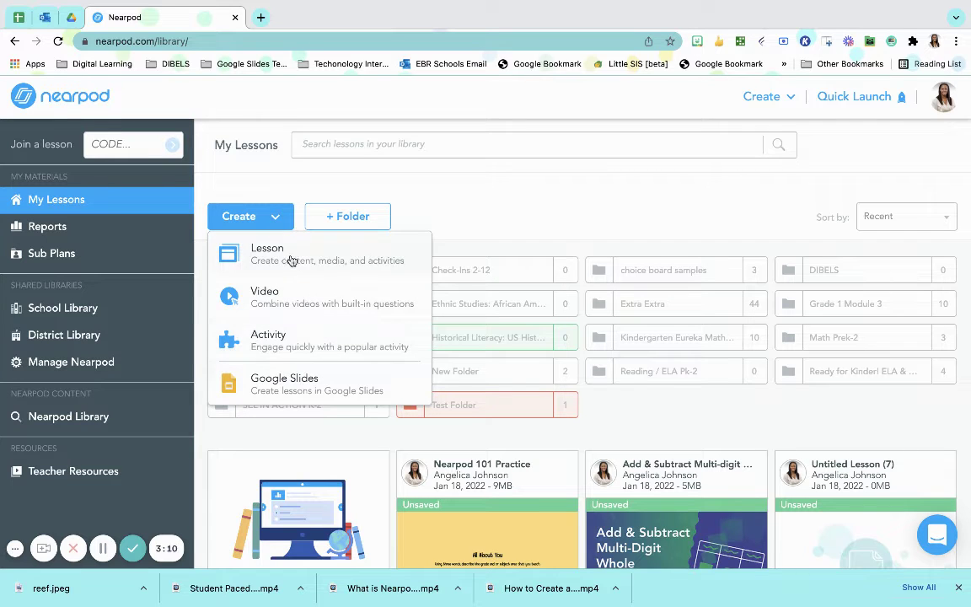
click(264, 254)
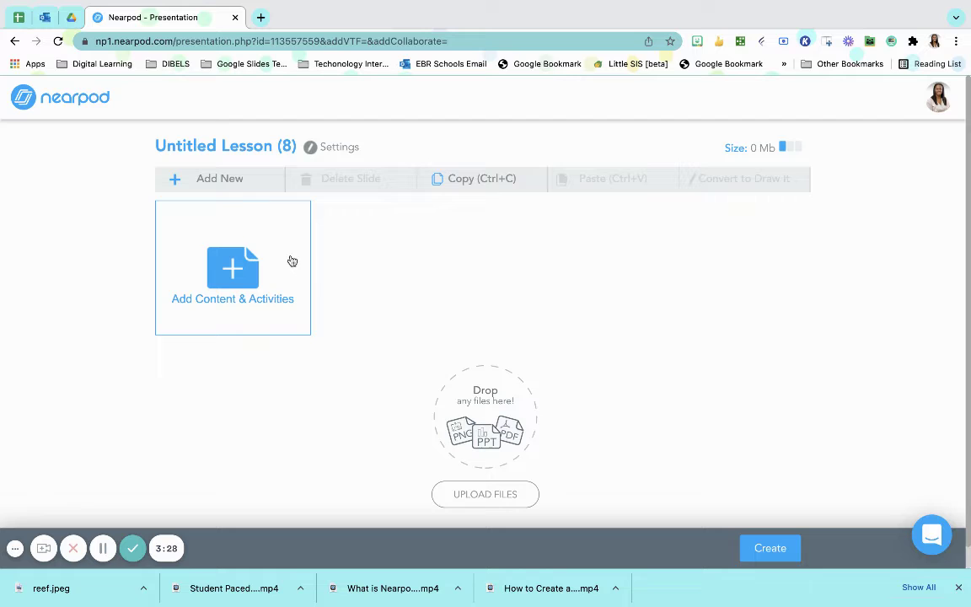
click(226, 265)
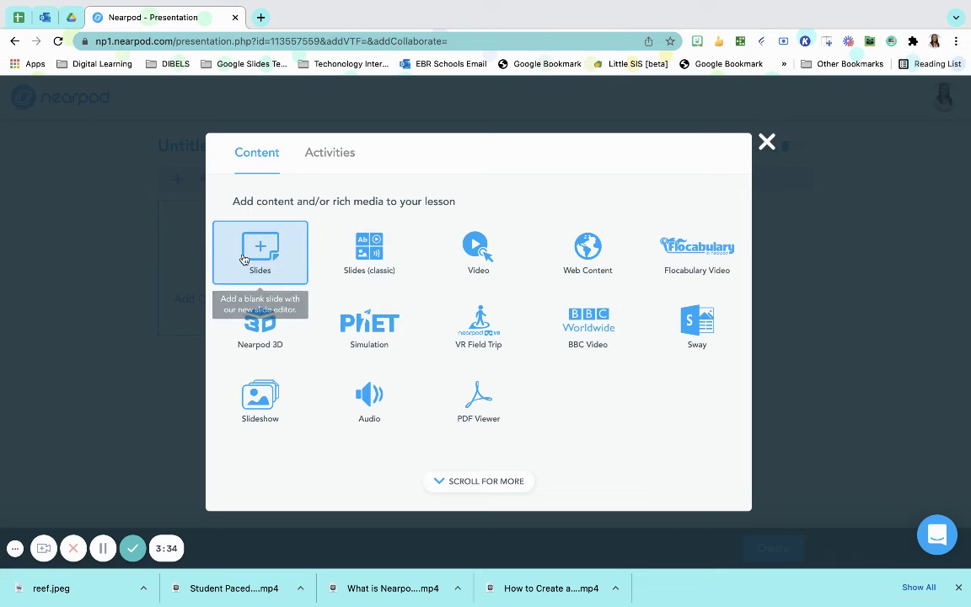
click(247, 259)
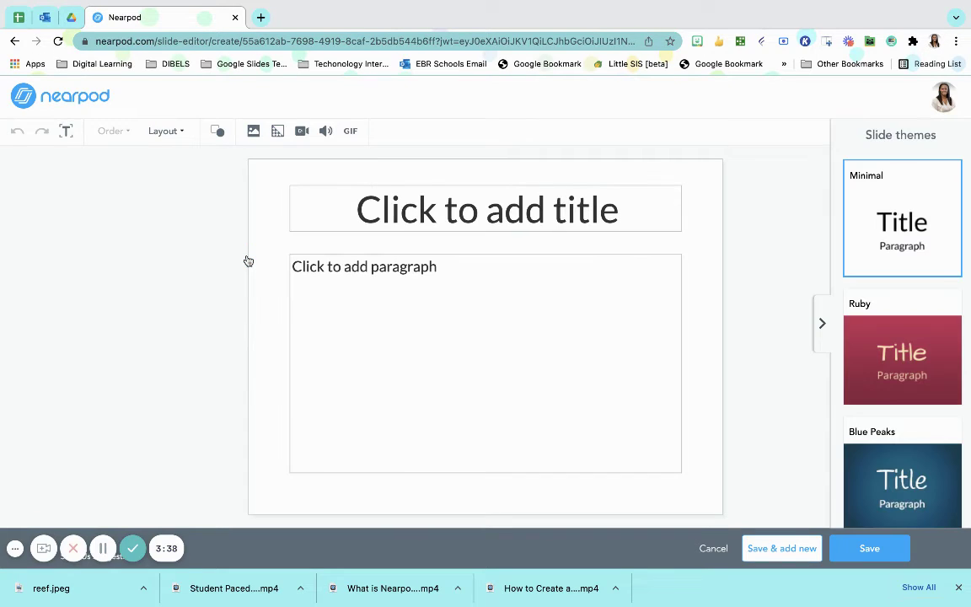
Enter "The Great Barrier Reef" as the slide title
click(359, 208)
text(The )
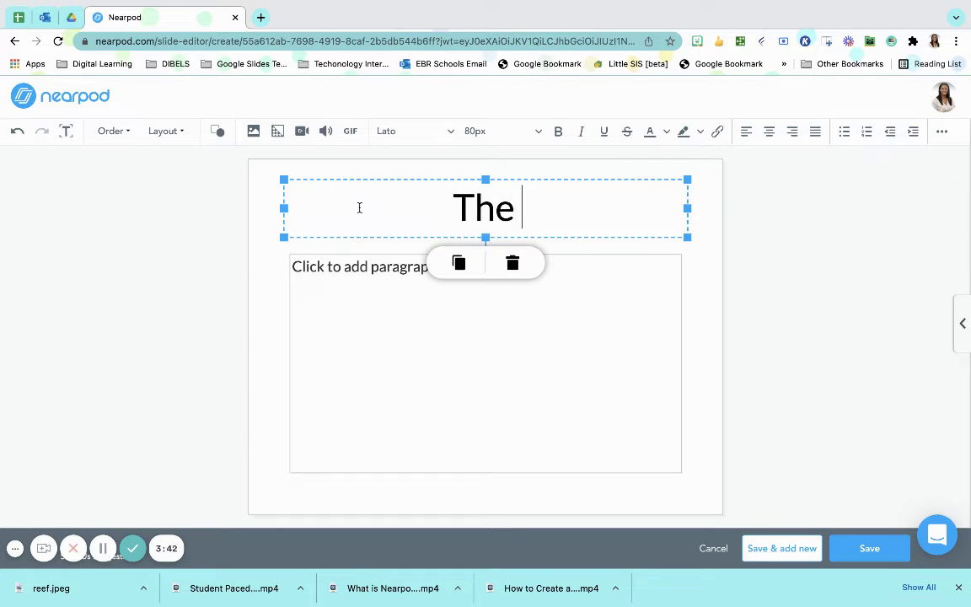
text(Great Barr)
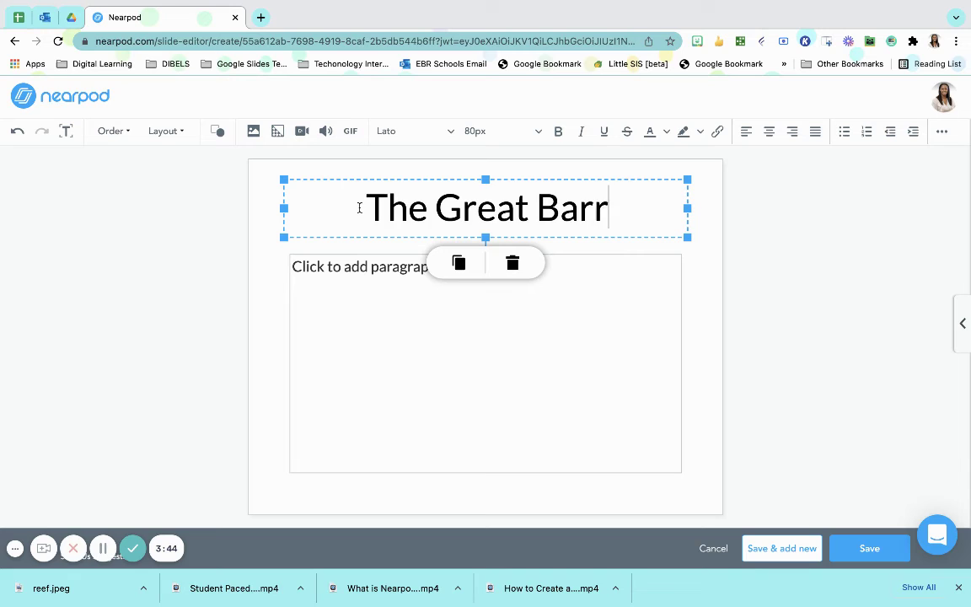
text(ier Reed)
key(BackSpace)
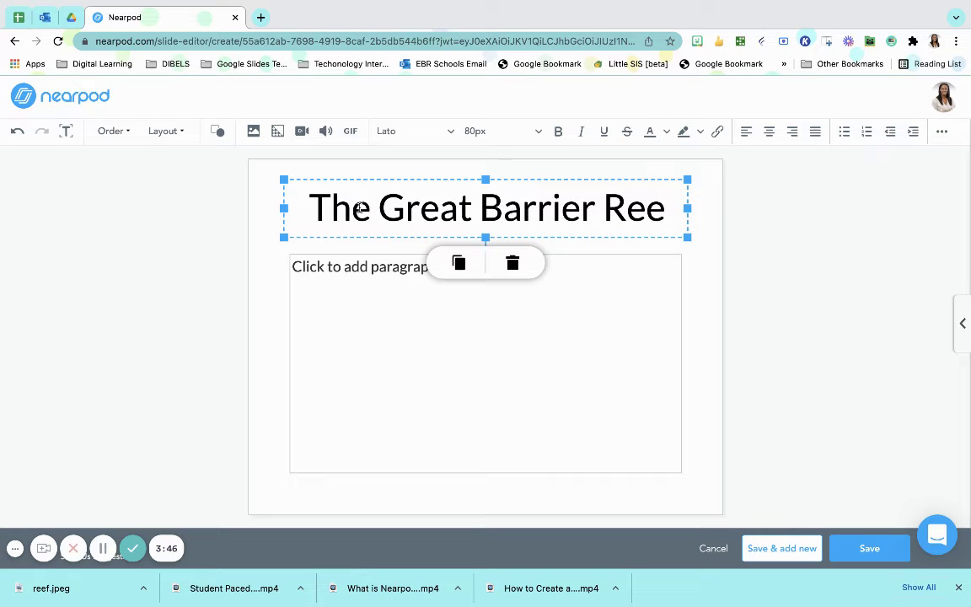
text(f)
Move the empty paragraph box down toward the slide's lower edge and deselect it
click(305, 260)
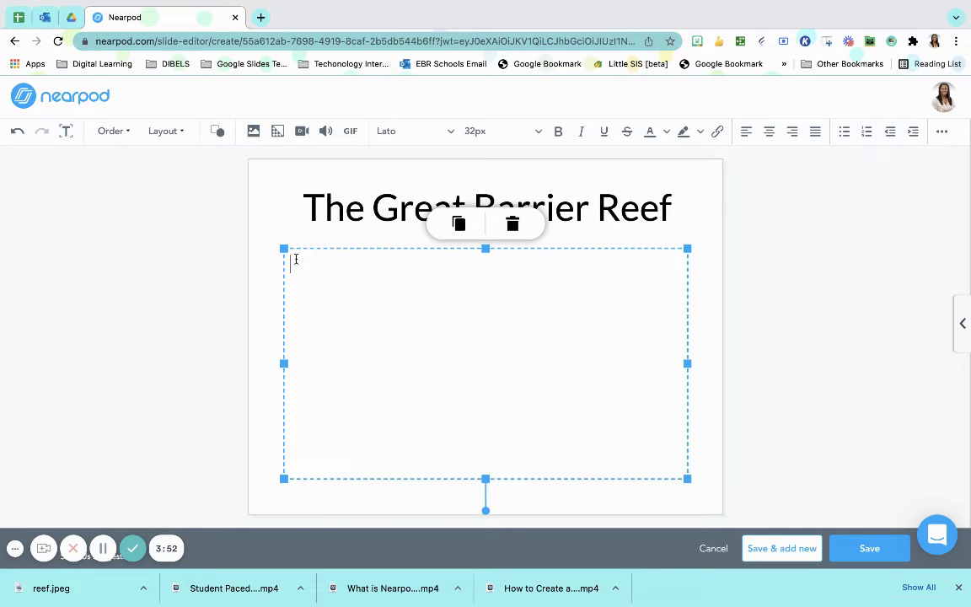
click(299, 256)
drag(331, 255, 324, 286)
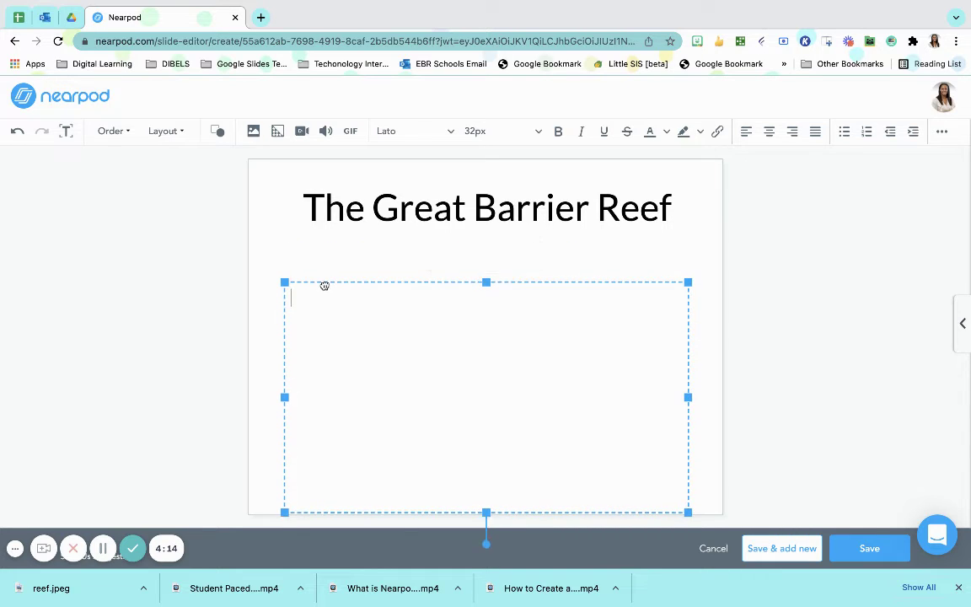
click(515, 256)
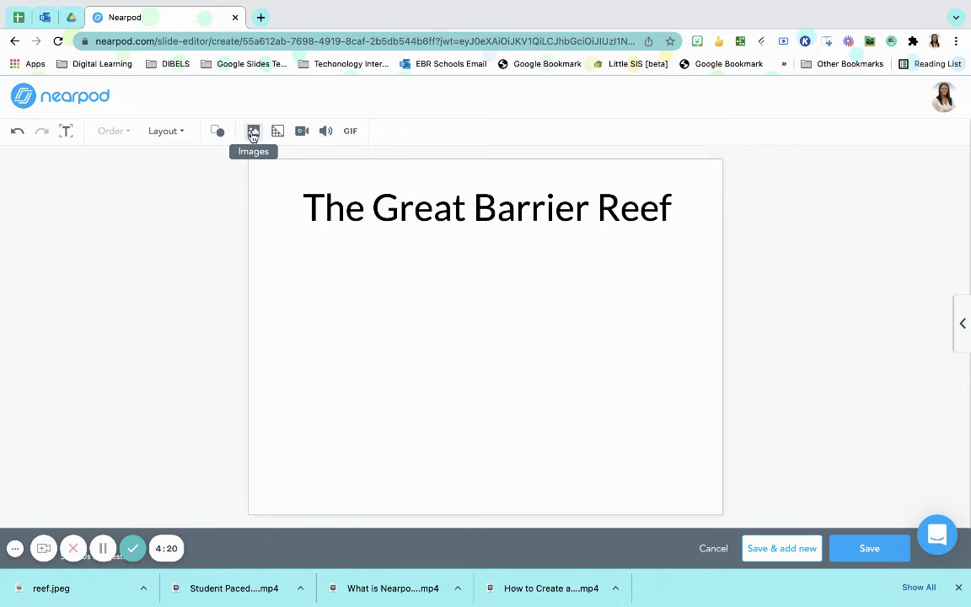
Insert the downloaded reef.jpeg image, then enlarge it and center it below the slide title
click(253, 135)
click(244, 160)
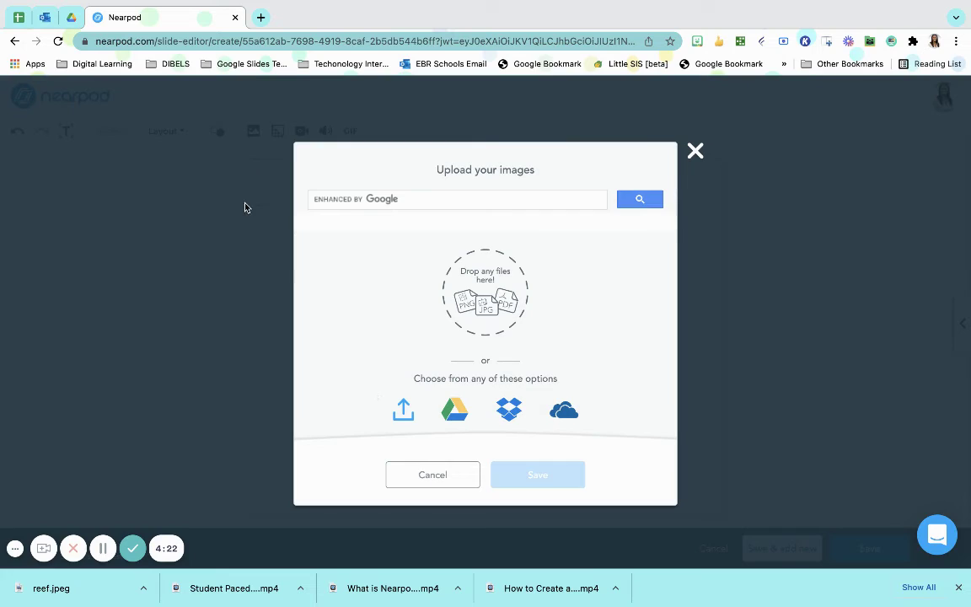
drag(51, 588, 509, 285)
drag(427, 387, 261, 487)
drag(512, 368, 580, 312)
drag(619, 433, 682, 474)
mouse_move(532, 394)
mouse_down()
mouse_move(499, 398)
mouse_move(516, 393)
mouse_up()
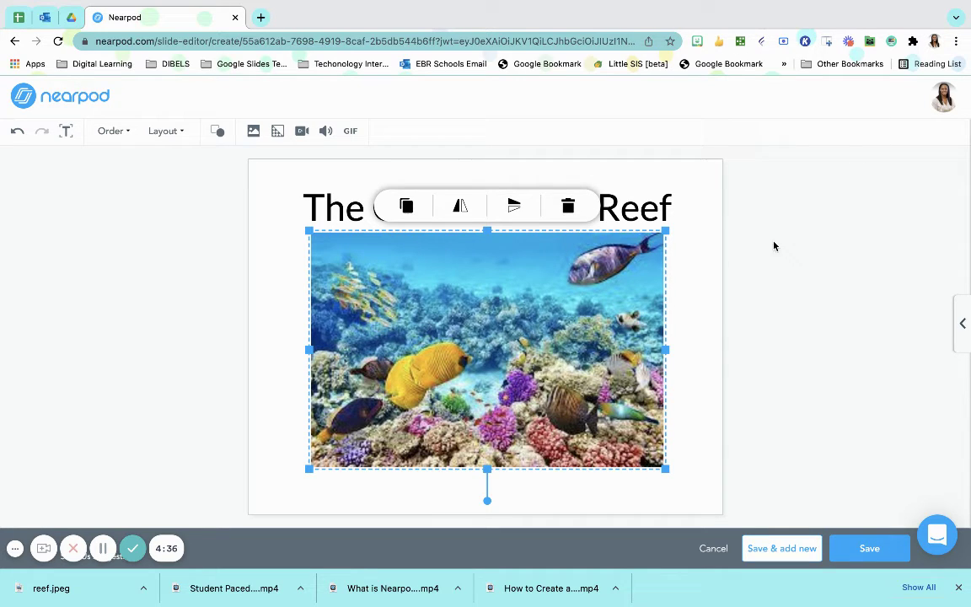
click(715, 280)
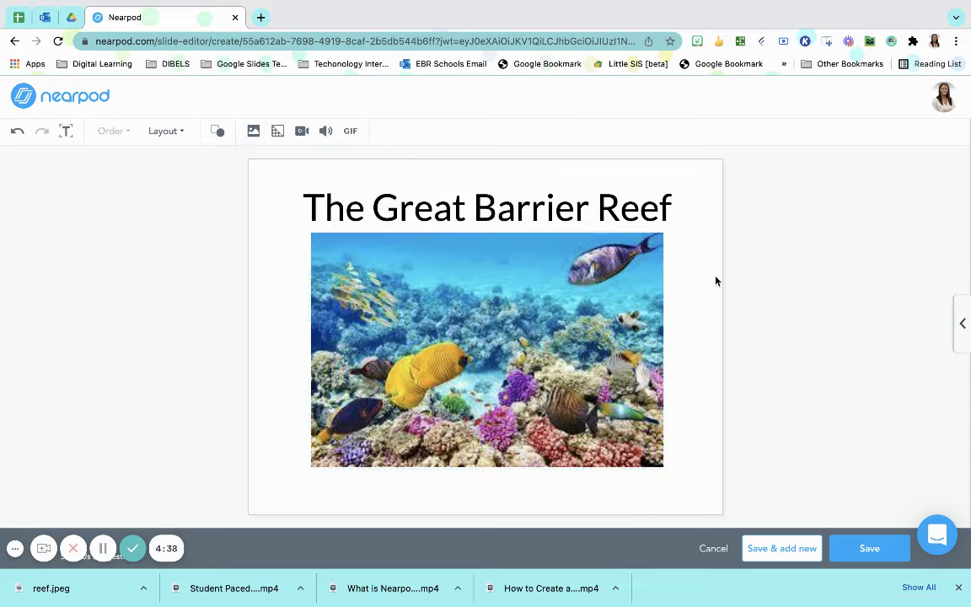
Record an audio clip of about 37 seconds on the Great Barrier Reef slide
click(326, 135)
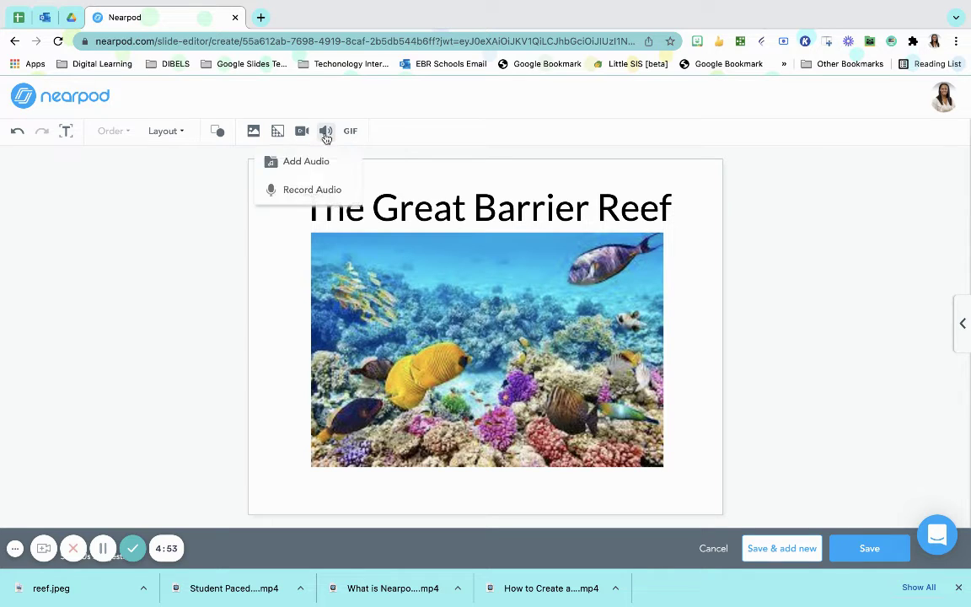
click(311, 190)
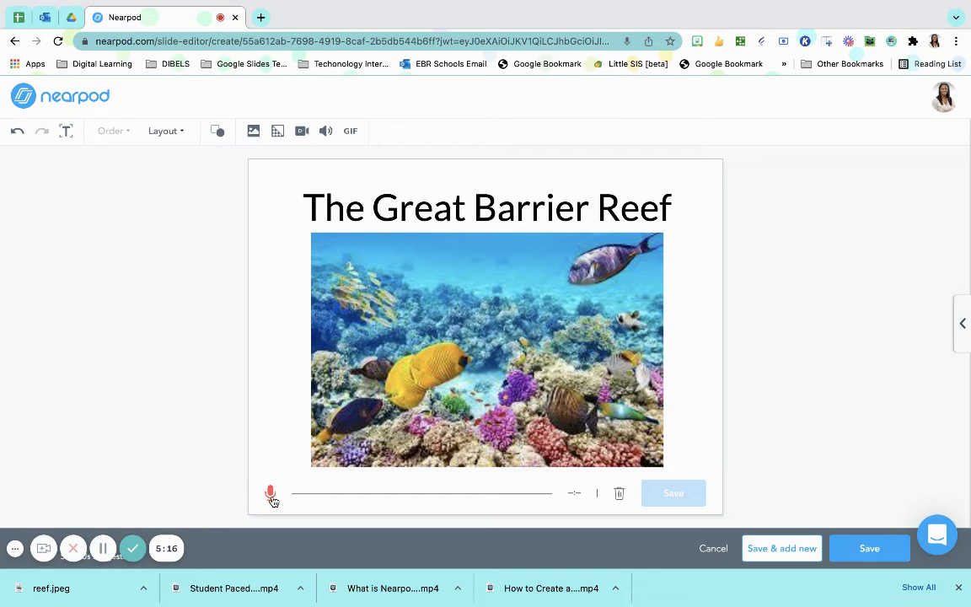
click(271, 496)
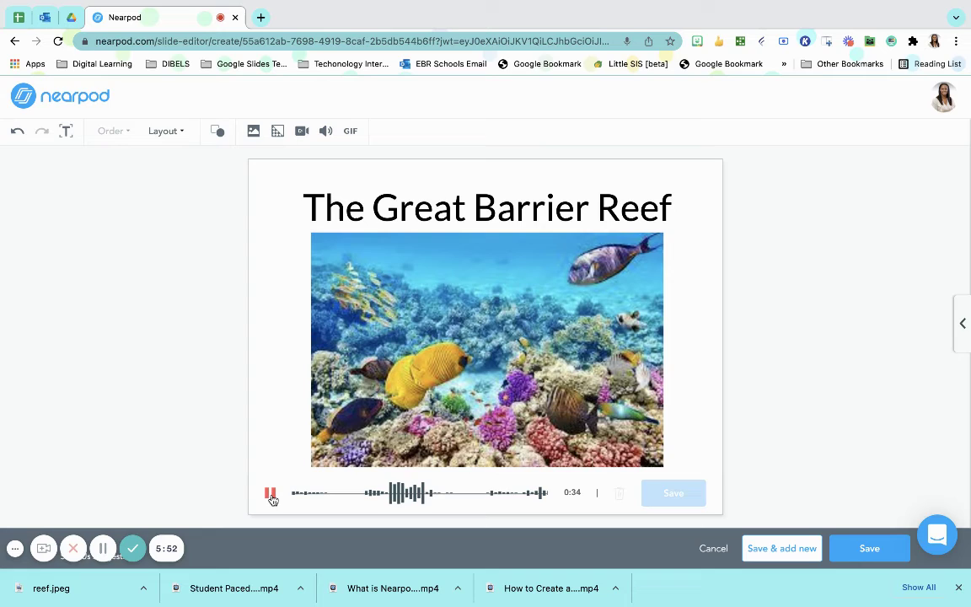
click(270, 494)
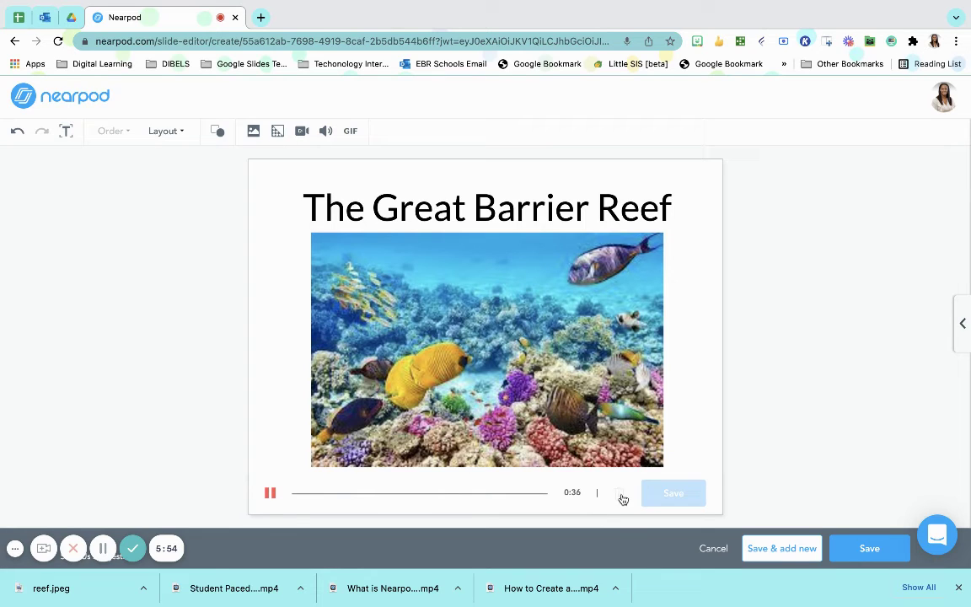
click(272, 496)
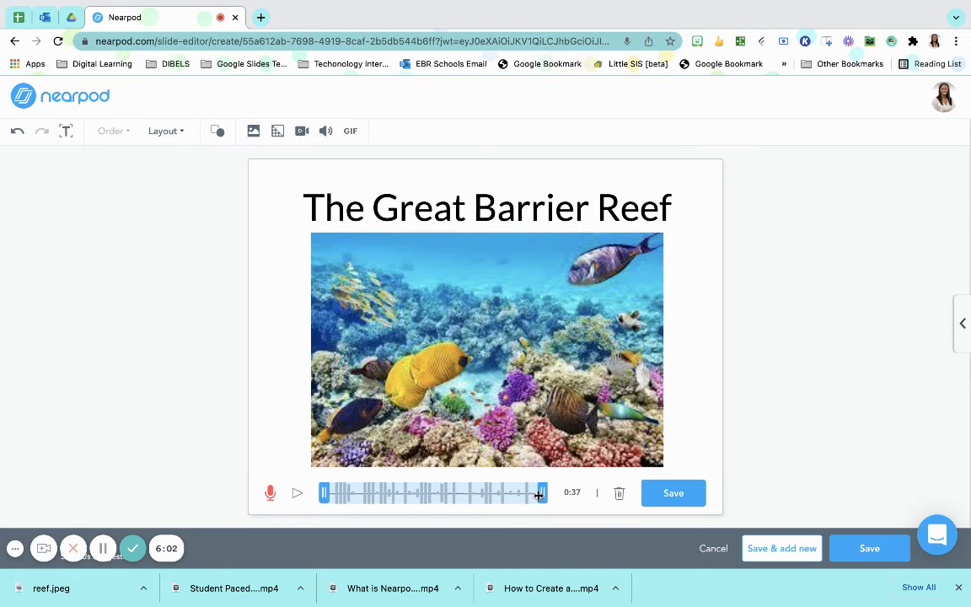
Save the full audio recording to the slide, and save the slide to the lesson
mouse_move(538, 495)
mouse_down()
mouse_move(490, 499)
mouse_move(553, 499)
mouse_up()
click(672, 493)
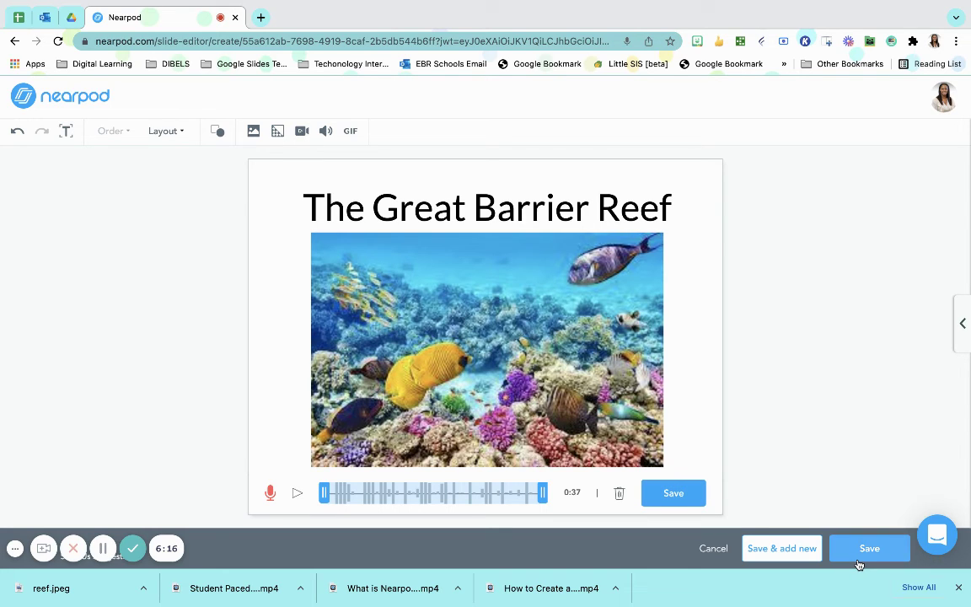
click(860, 558)
click(694, 499)
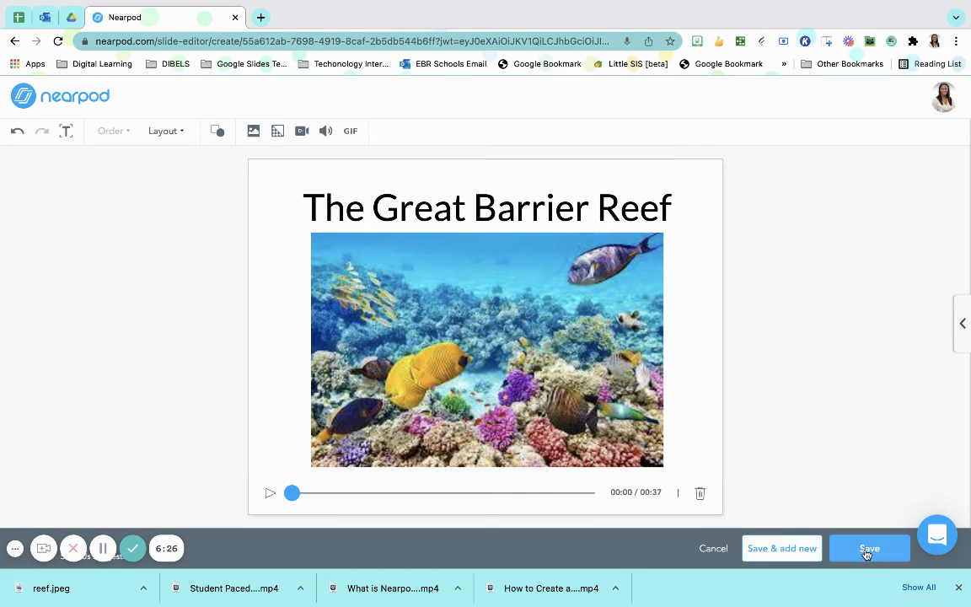
click(867, 550)
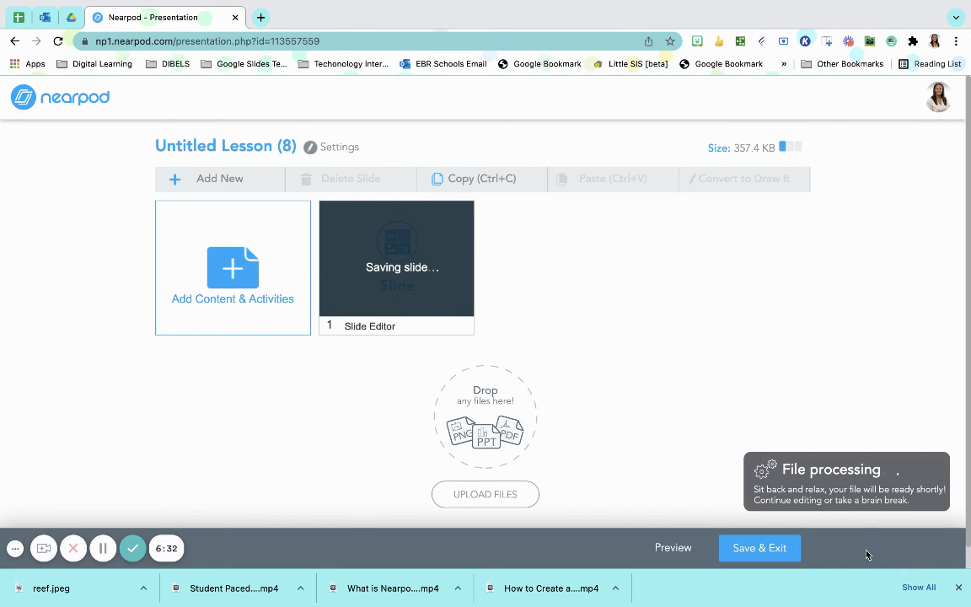
Rename the lesson "Workstation Intro"
click(275, 148)
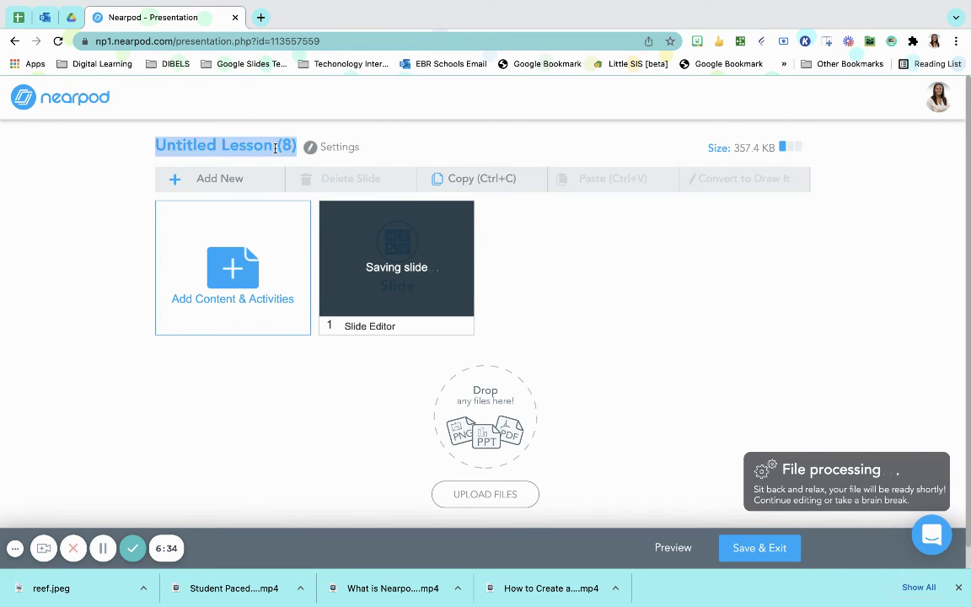
text(Wor)
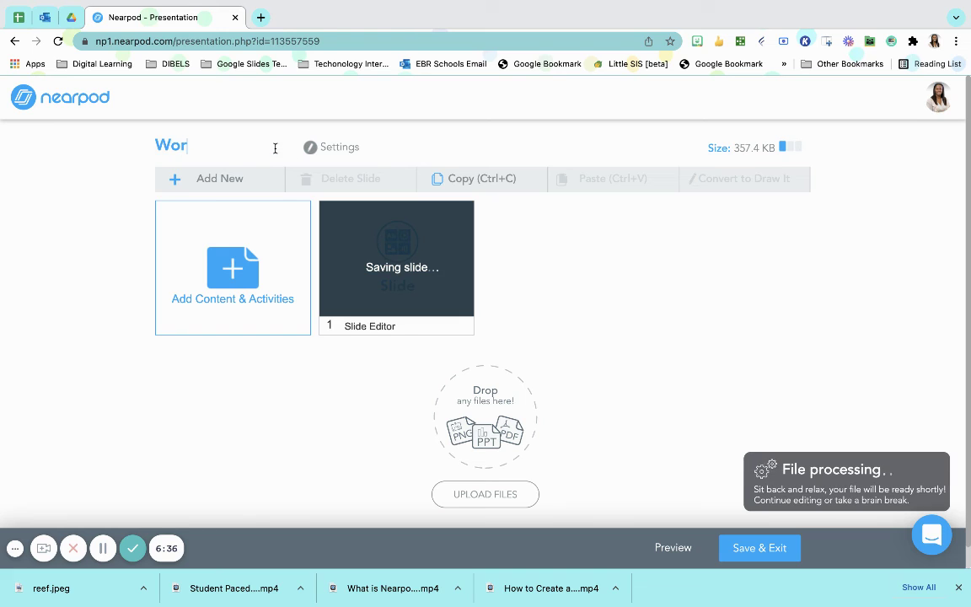
text(kstation I)
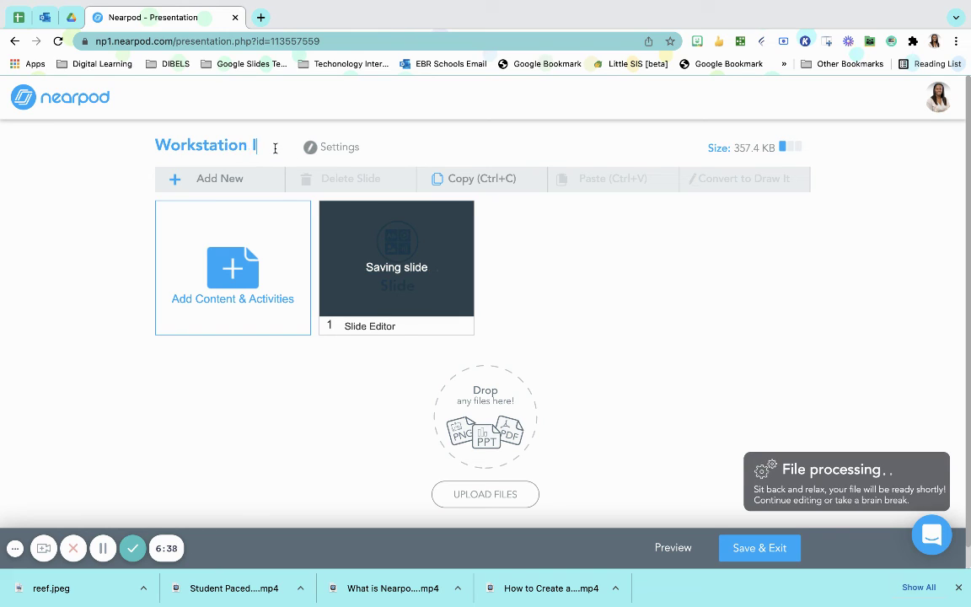
text(ntr)
key(BackSpace)
key(BackSpace)
text(ntro)
Save and exit the lesson while its file is processing, and bring up the Workstation Intro lesson's options in the library
click(752, 550)
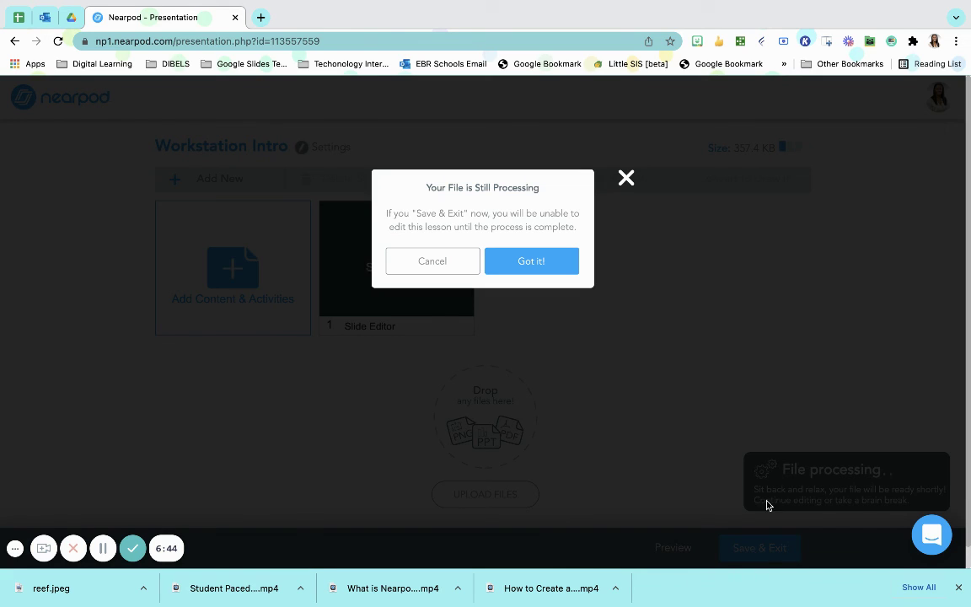
click(564, 260)
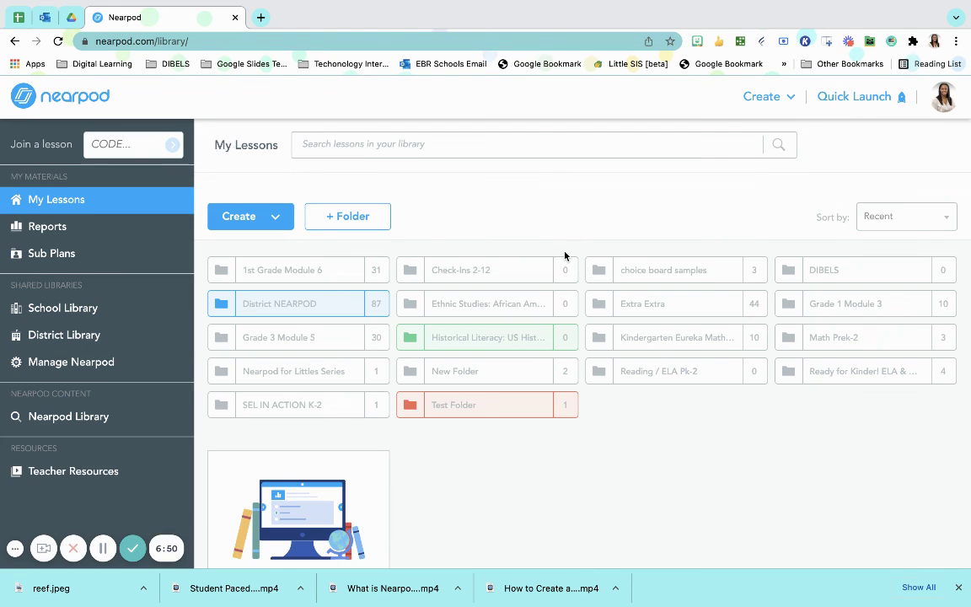
scroll(615, 421, down, 3)
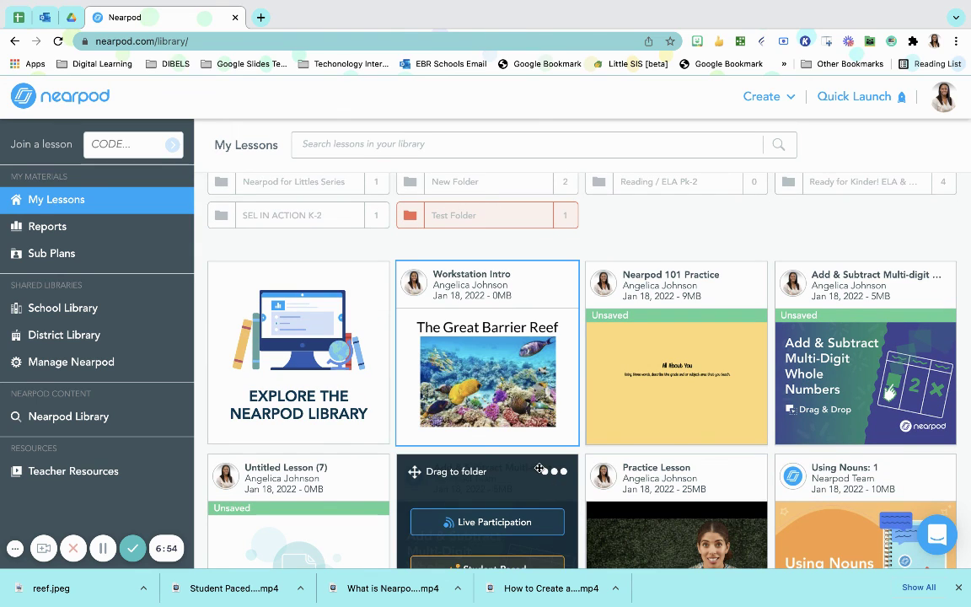
mouse_move(468, 386)
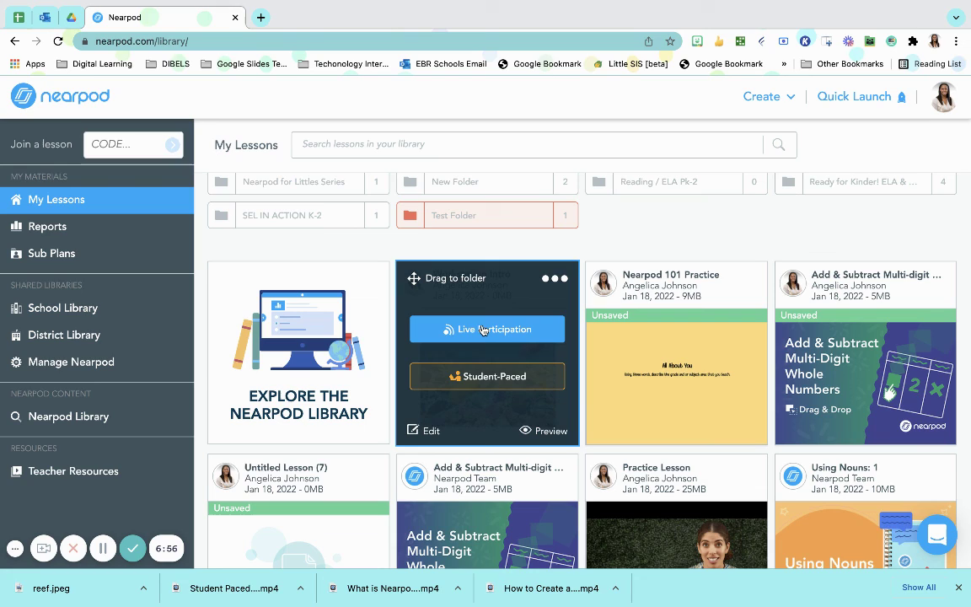